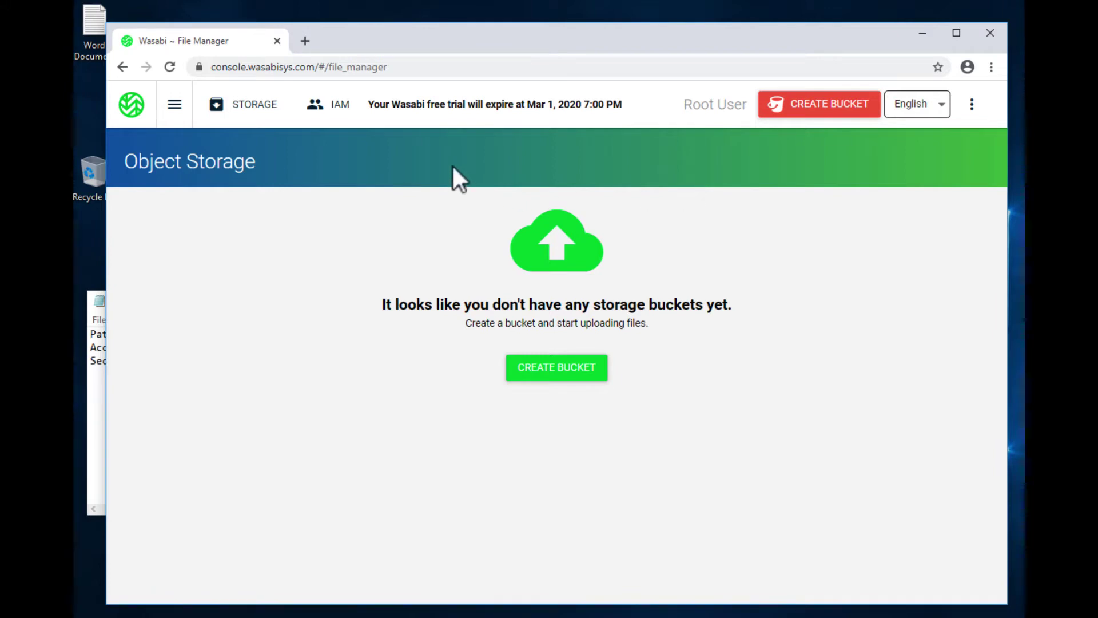
Create a new Wasabi IAM access key and paste it after the Access Key label in the keys note
click(324, 106)
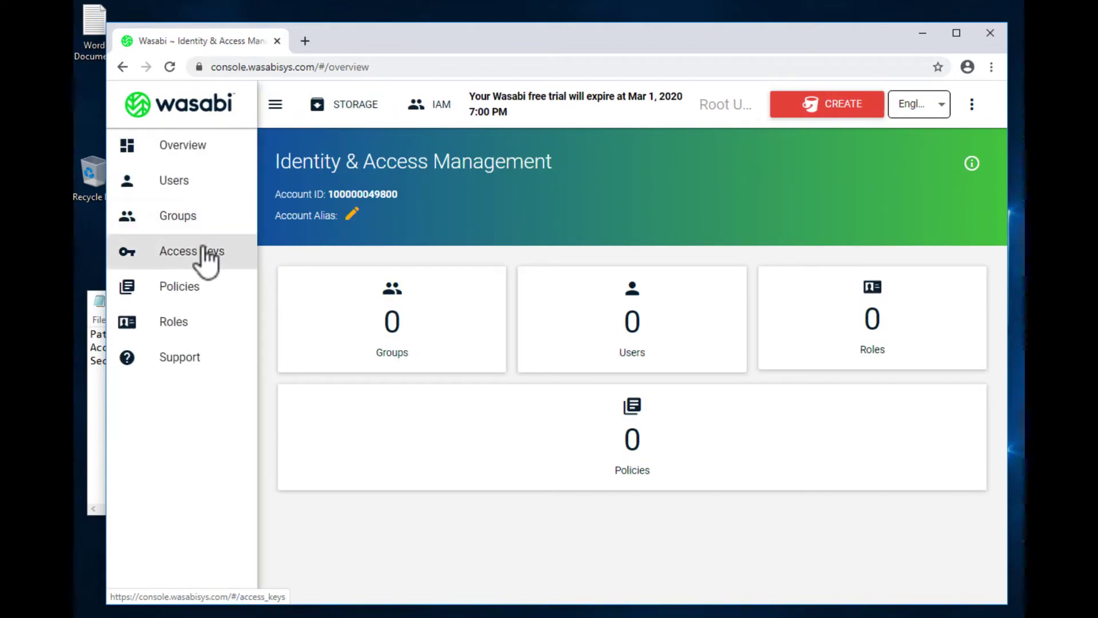
click(207, 258)
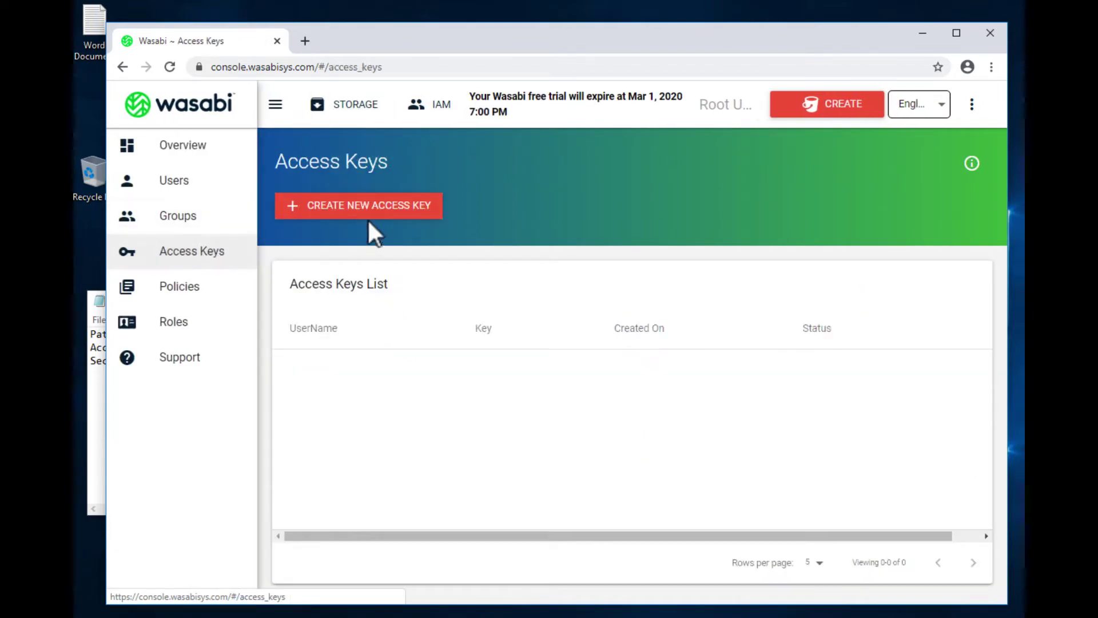
click(366, 206)
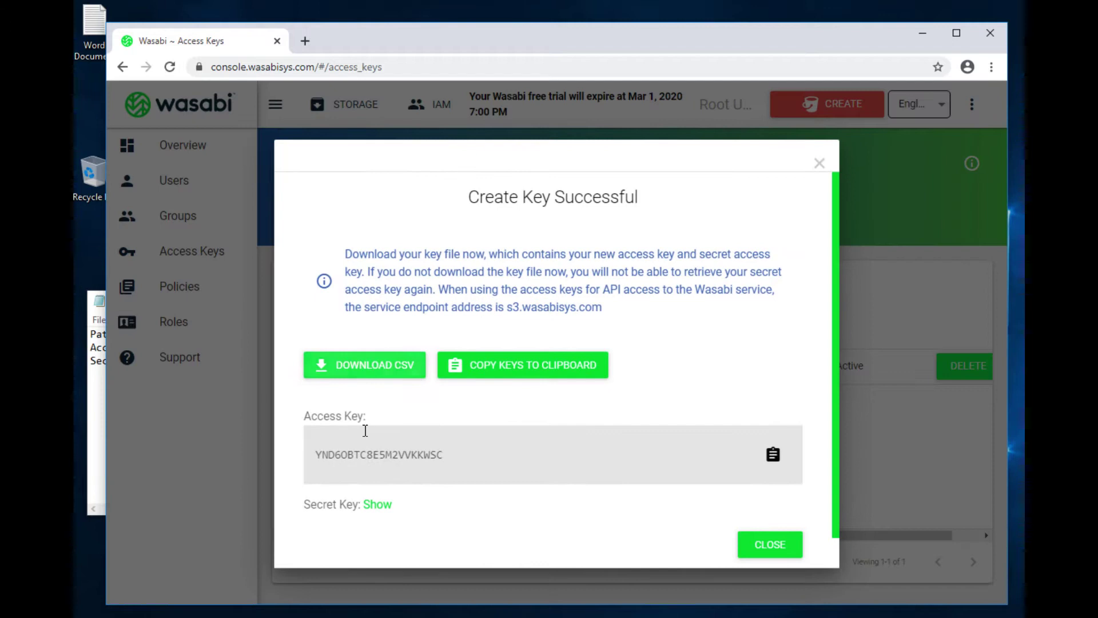
double_click(367, 456)
key(ctrl+c)
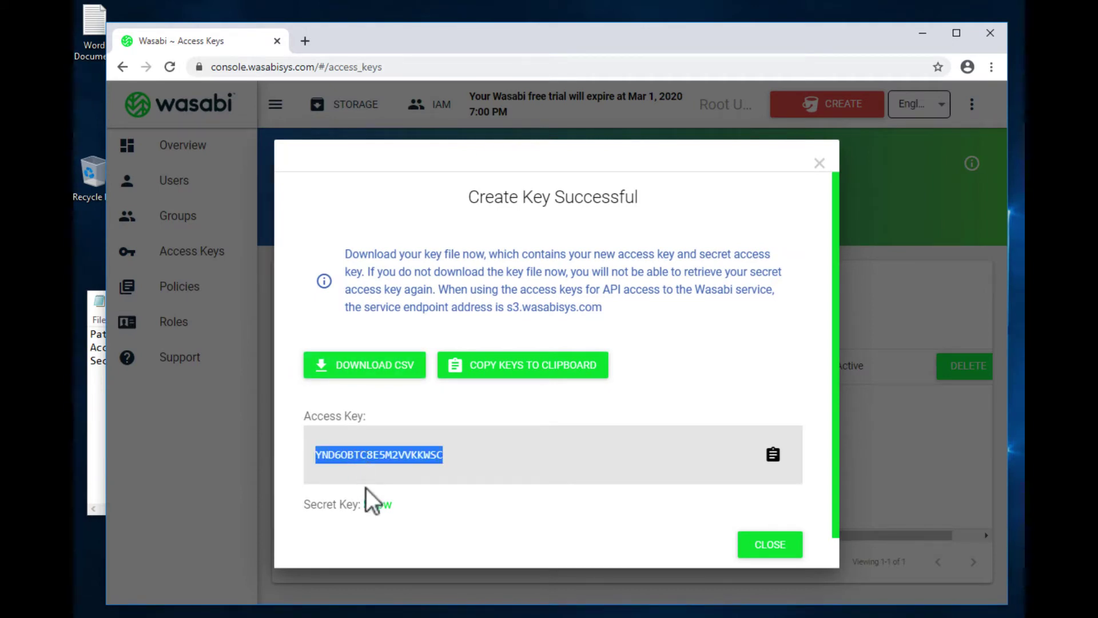
click(375, 506)
click(95, 371)
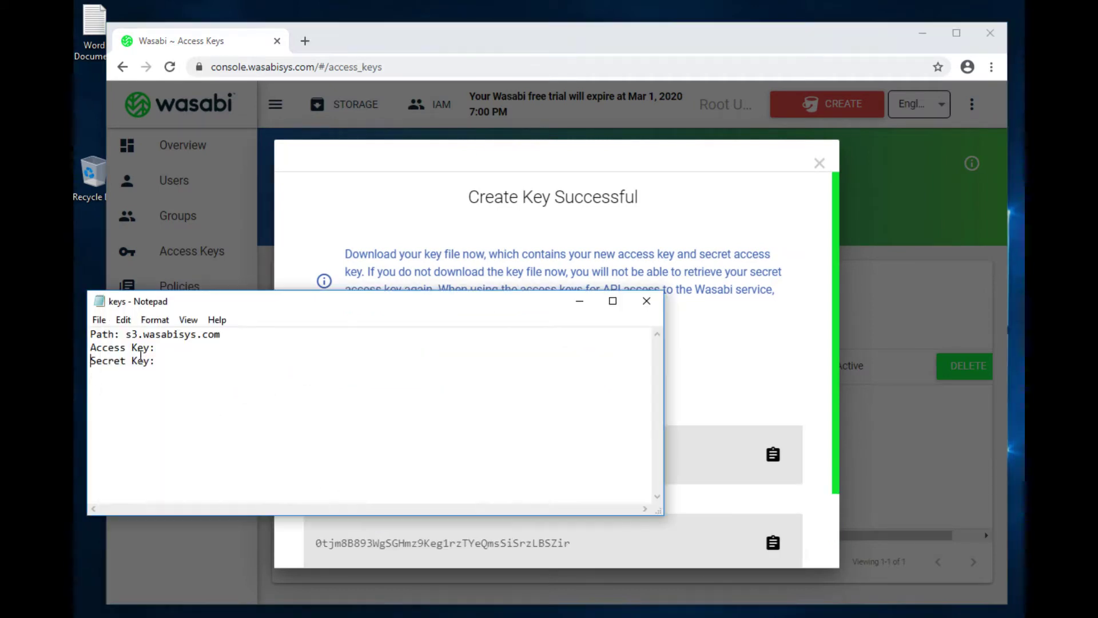
click(199, 348)
key(ctrl+v)
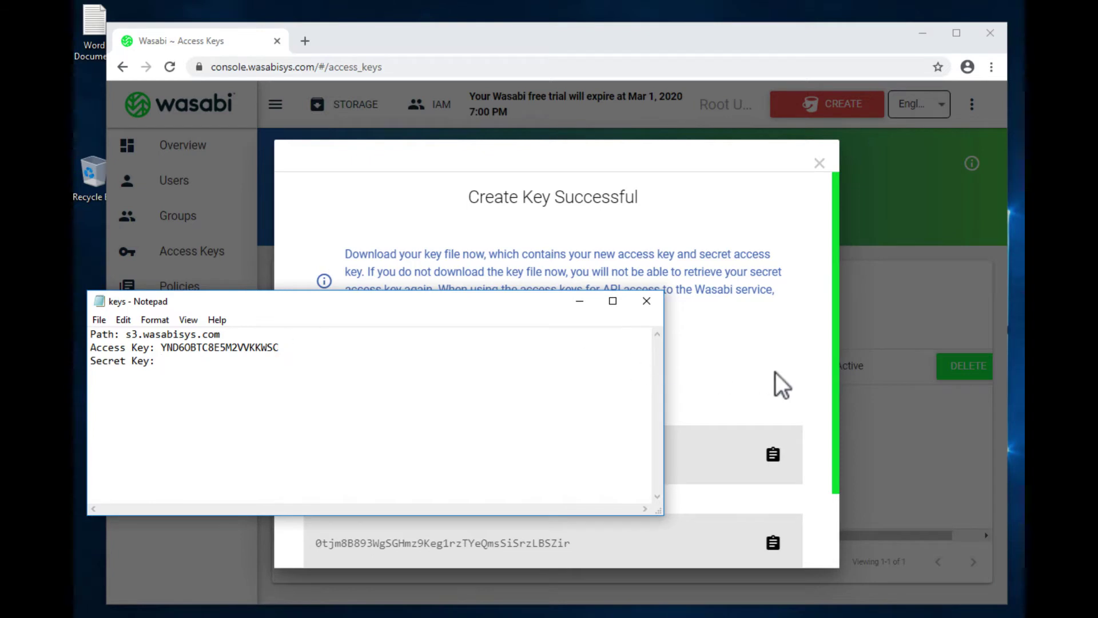
Copy the new secret key and paste it after the Secret Key label in the keys note
click(774, 372)
click(769, 543)
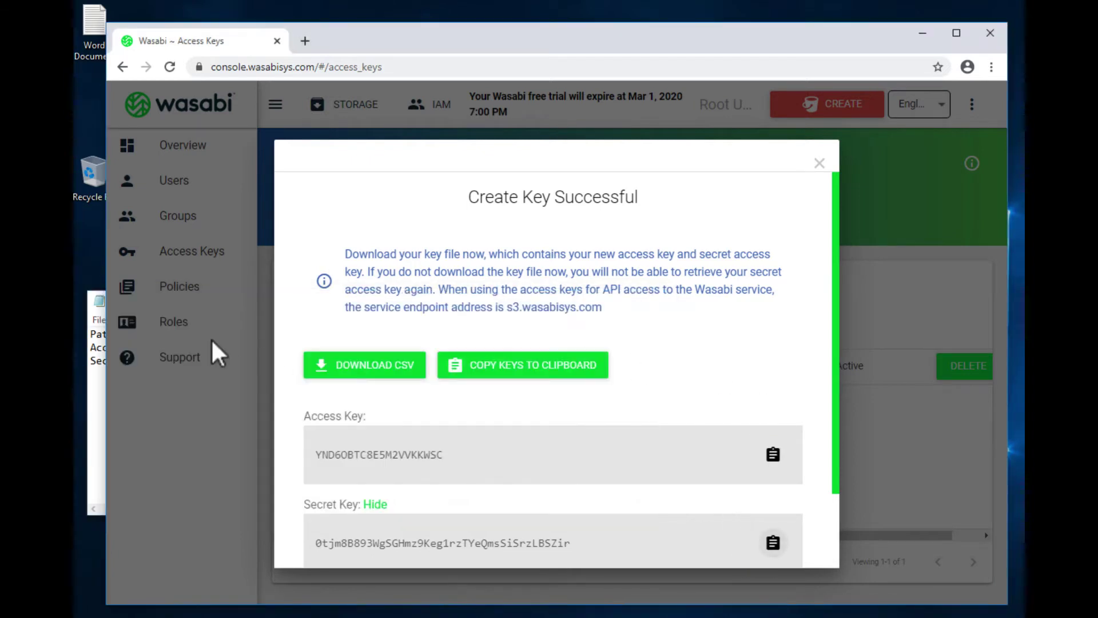
click(95, 378)
click(255, 393)
key(ctrl+v)
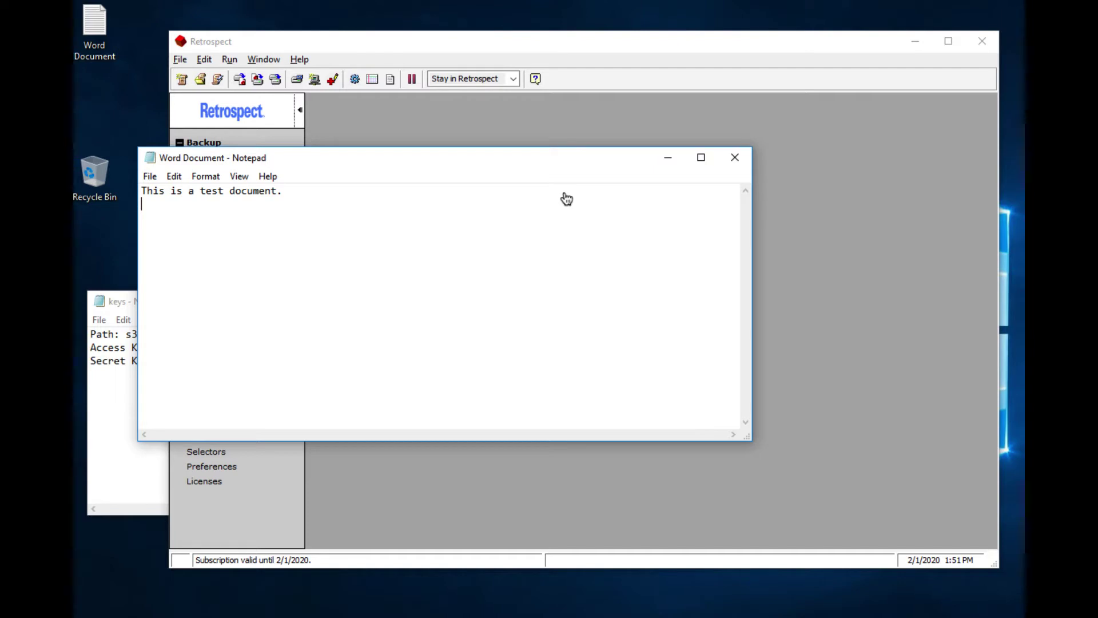
Add the line "Let's back this up." beneath "This is a test document."
key(Return)
text(Let's back thi)
text(s up.)
Close the test document and start an advanced-mode backup with the Desktop as its source
click(734, 157)
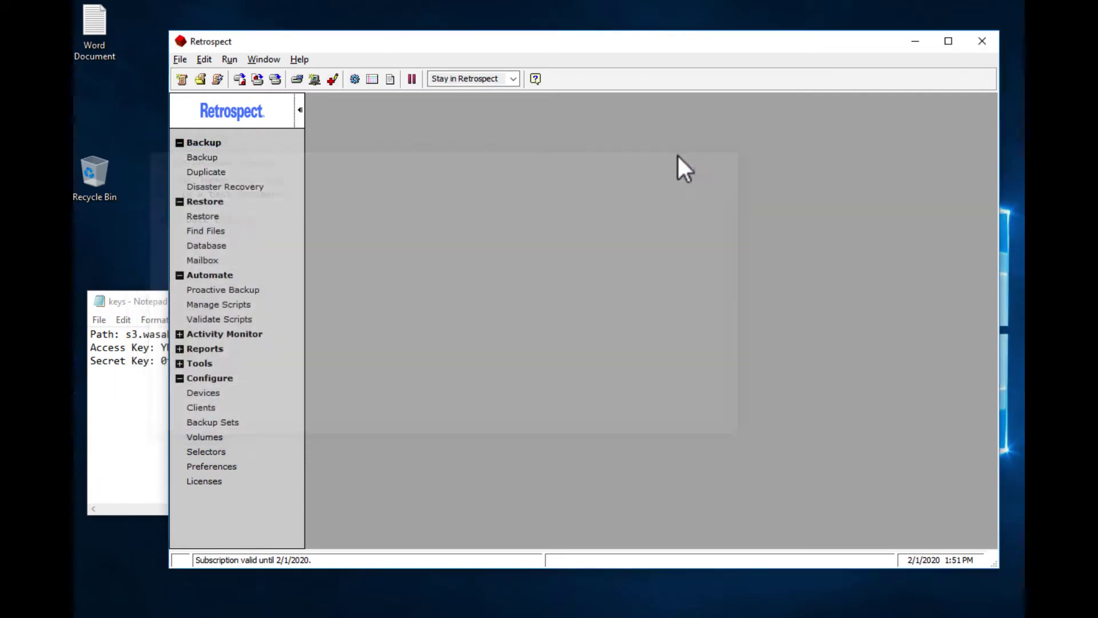
click(209, 158)
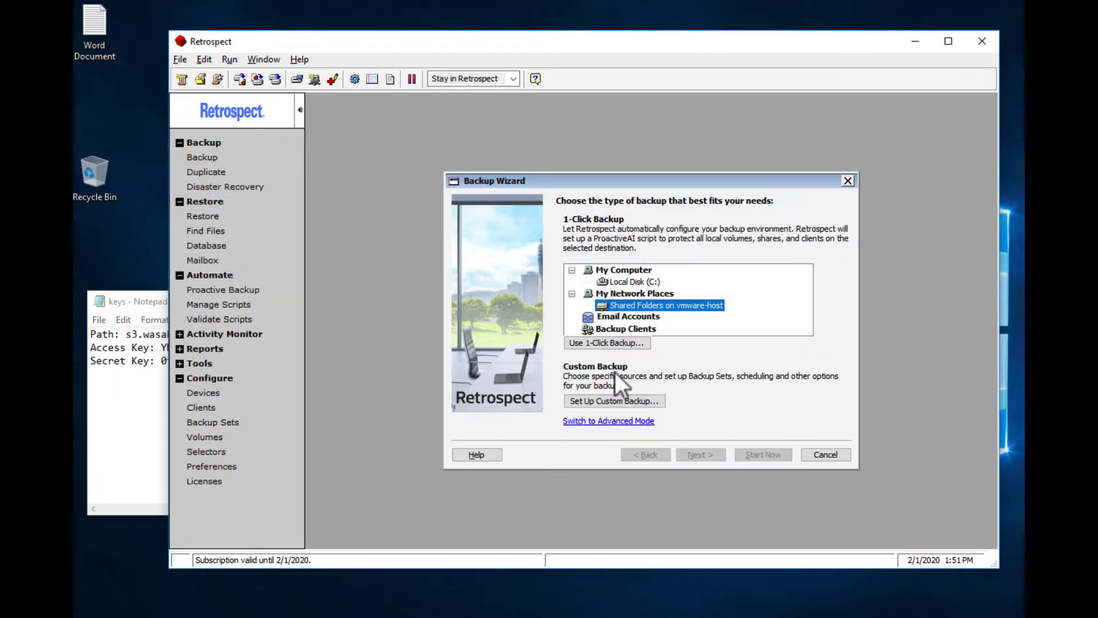
click(613, 420)
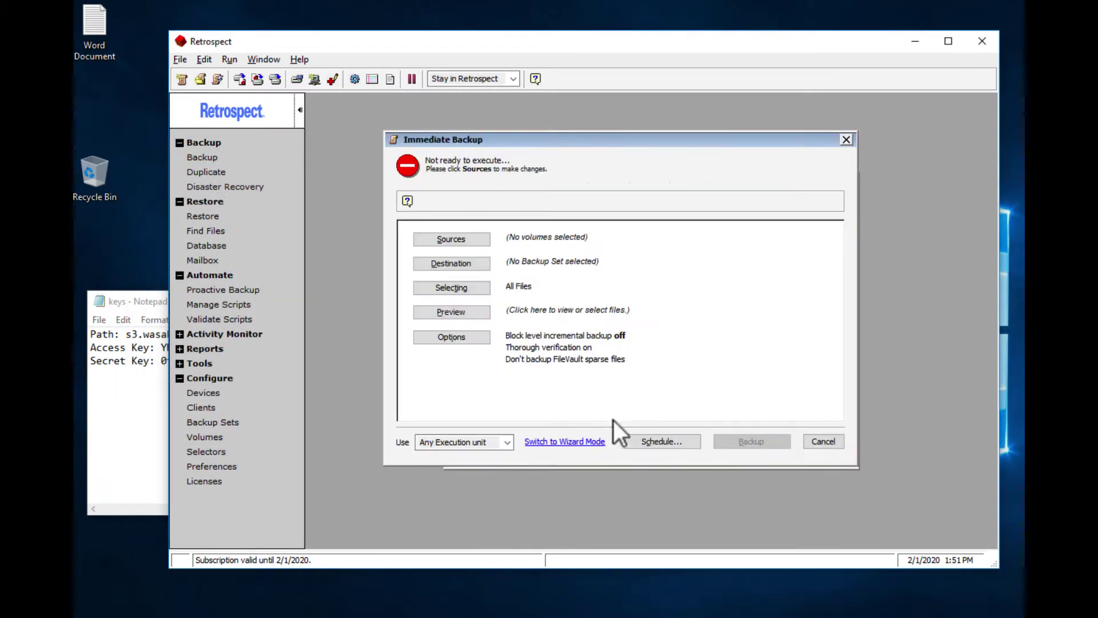
click(478, 243)
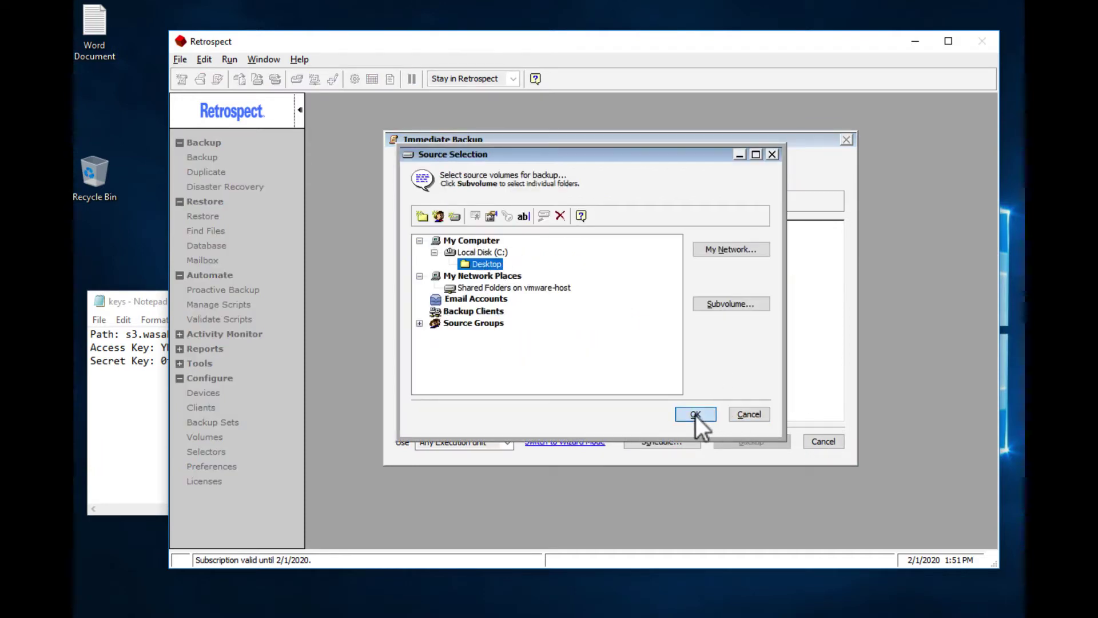
click(696, 414)
Begin creating a new backup set on cloud storage as the destination
click(472, 263)
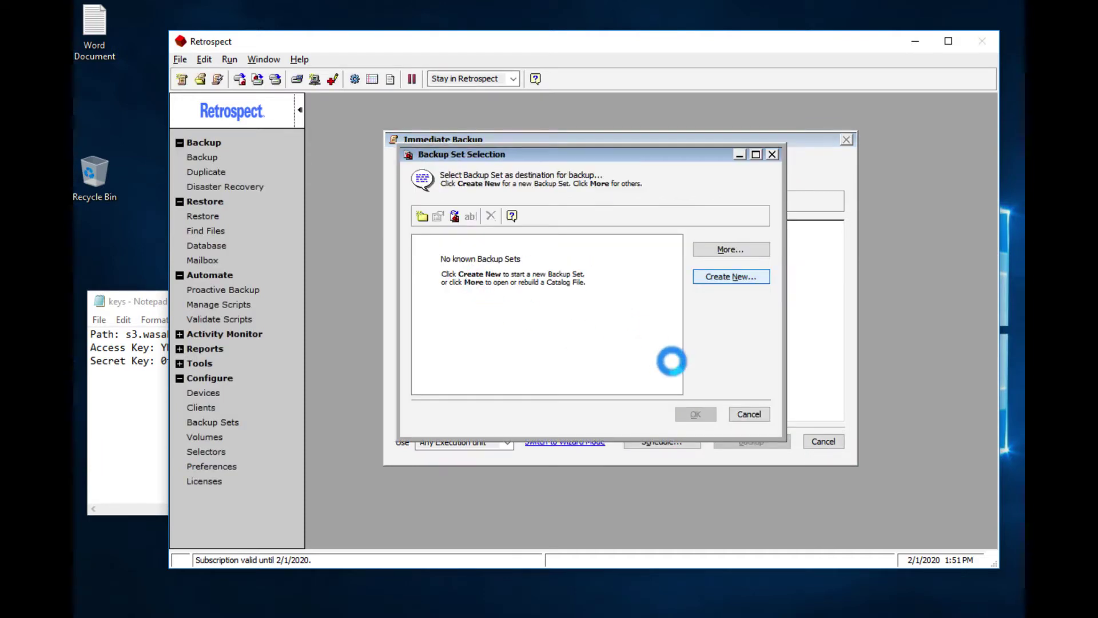
click(761, 479)
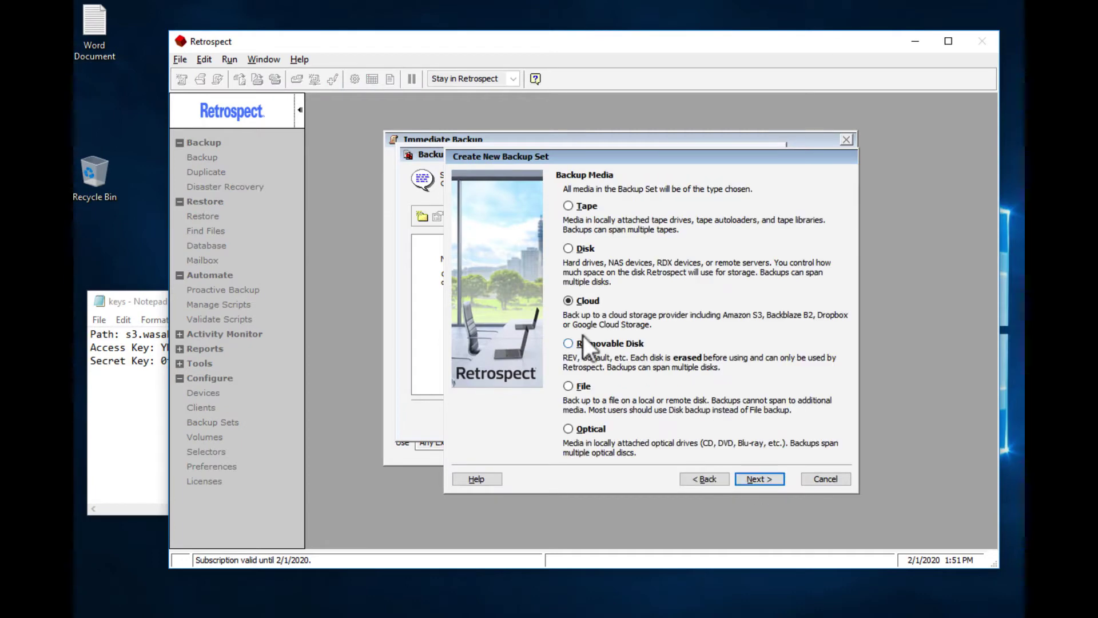
click(764, 475)
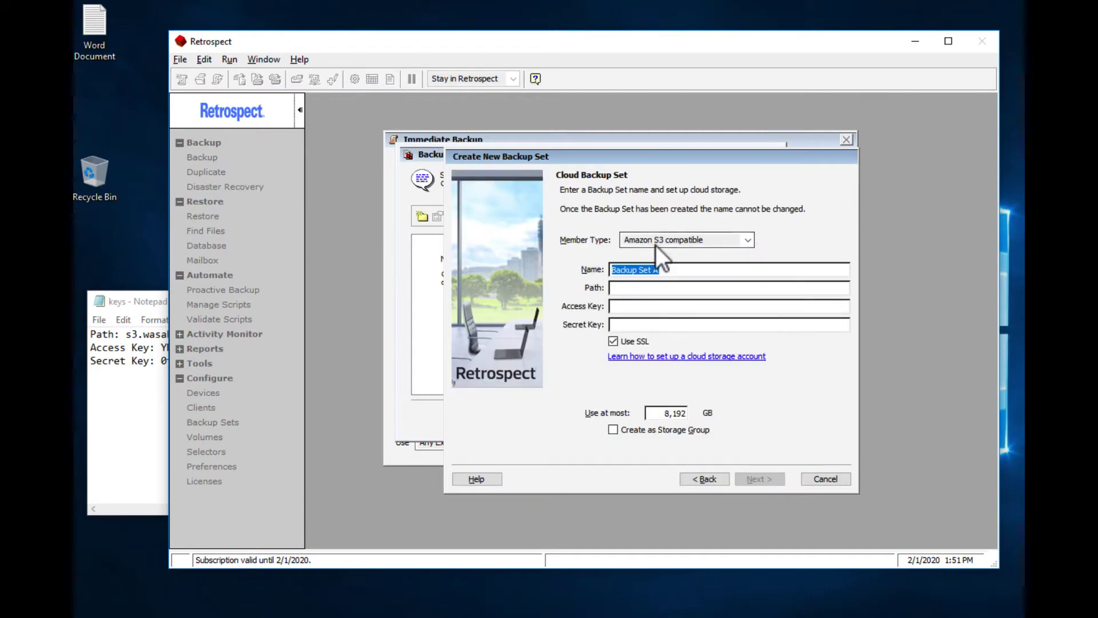
Name the cloud backup set Wasabi, with path s3.wasabisys.com from the keys note
text(Wasabi)
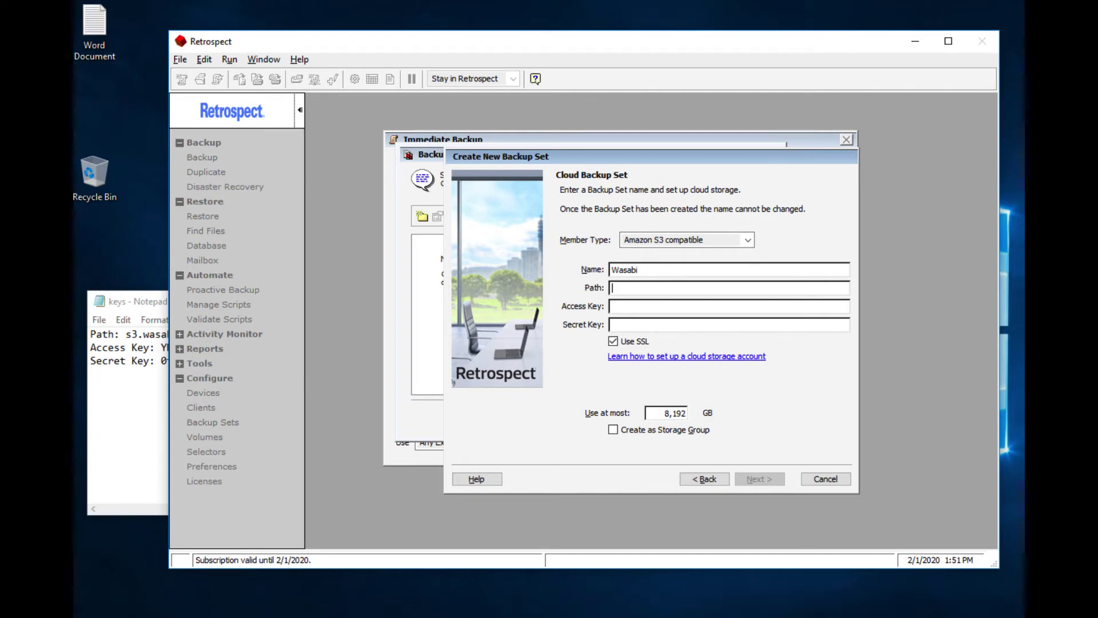
click(125, 359)
drag(127, 334, 240, 334)
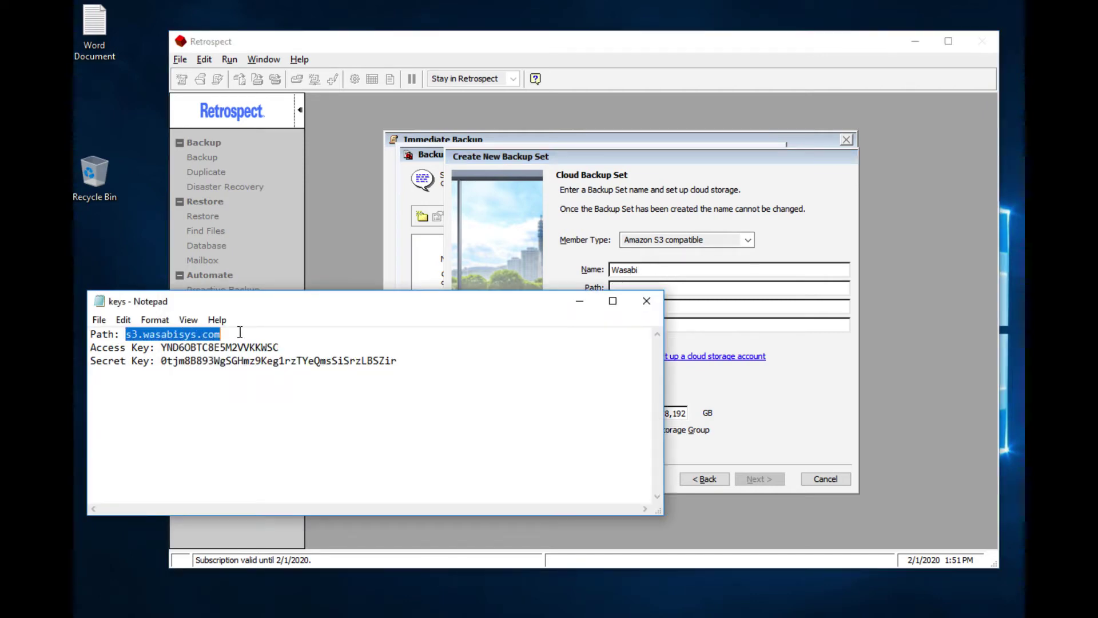
click(686, 288)
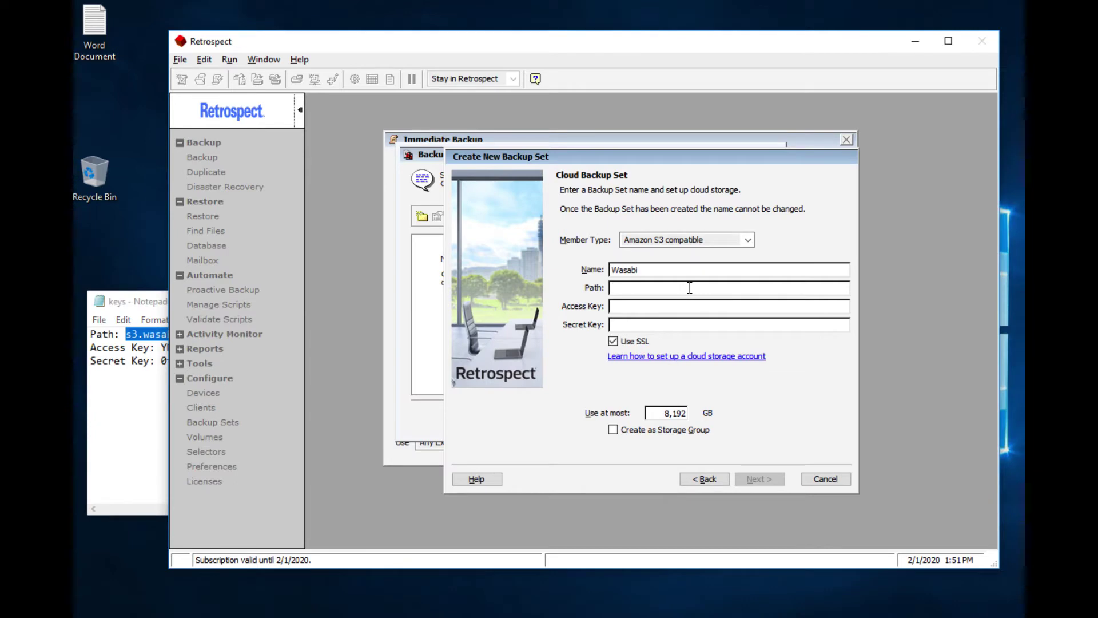
key(ctrl+v)
click(652, 312)
Copy the access key and the secret key from the keys note into the backup set fields
click(149, 348)
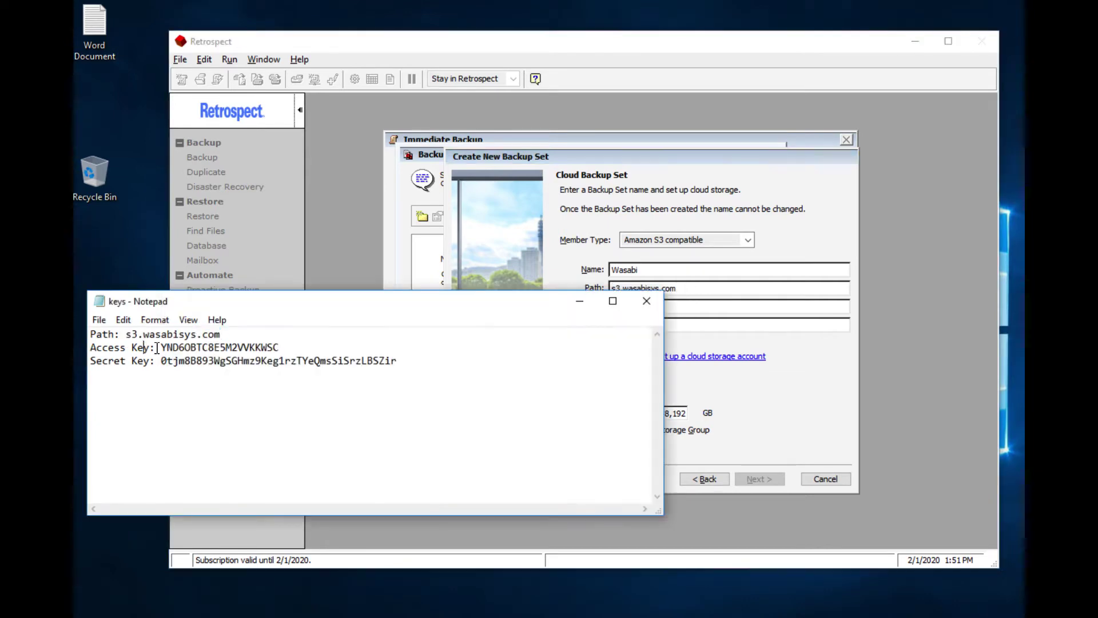
drag(161, 347, 297, 347)
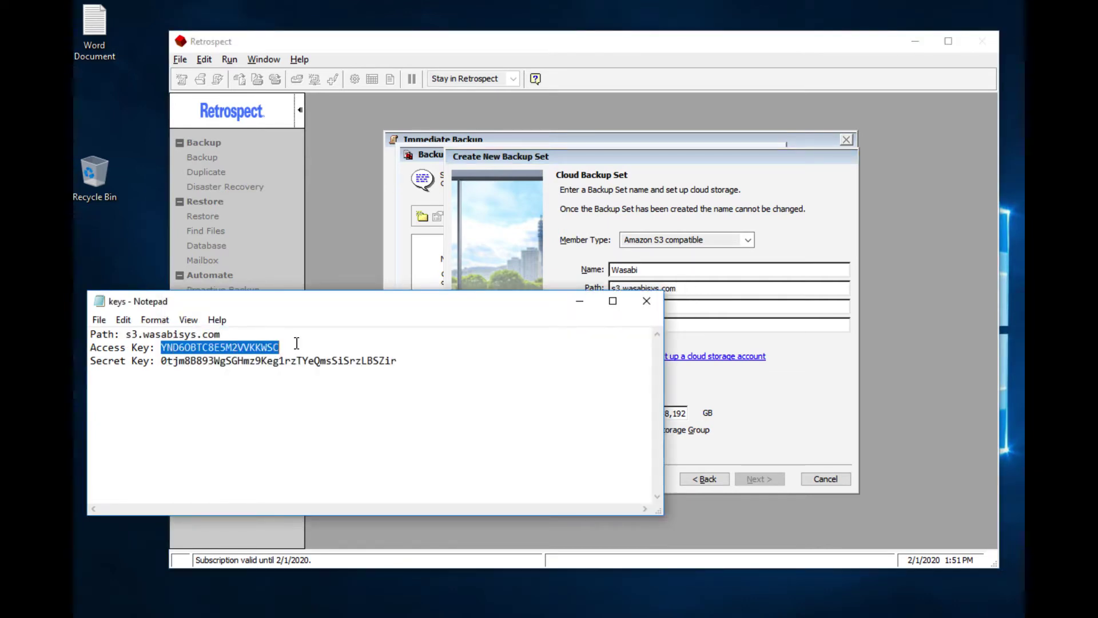
click(695, 309)
key(ctrl+v)
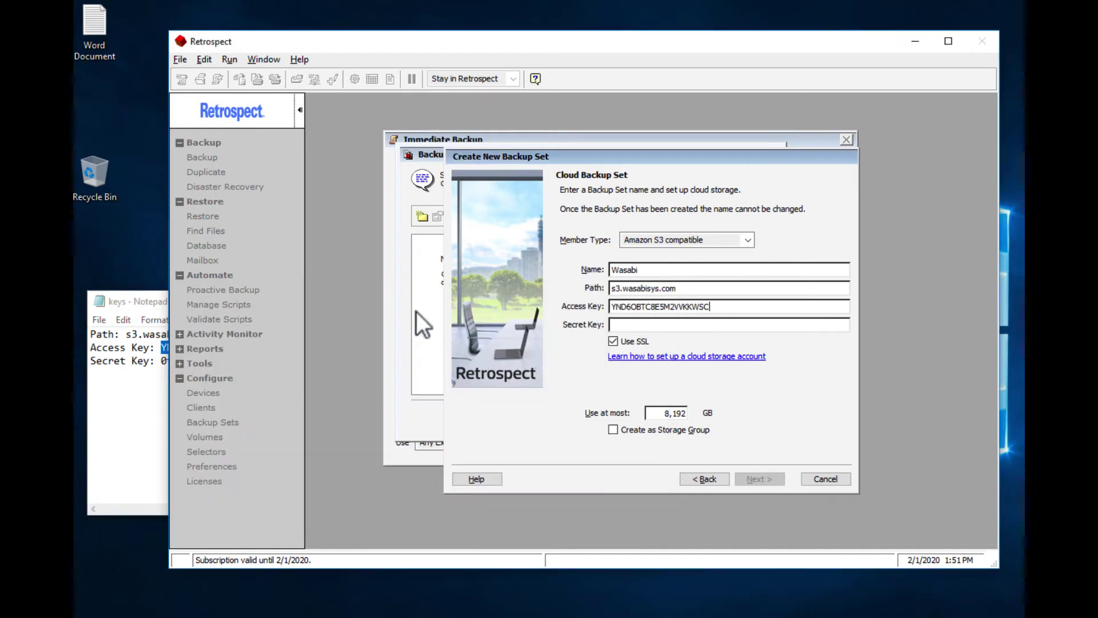
click(142, 361)
drag(161, 360, 449, 369)
click(753, 332)
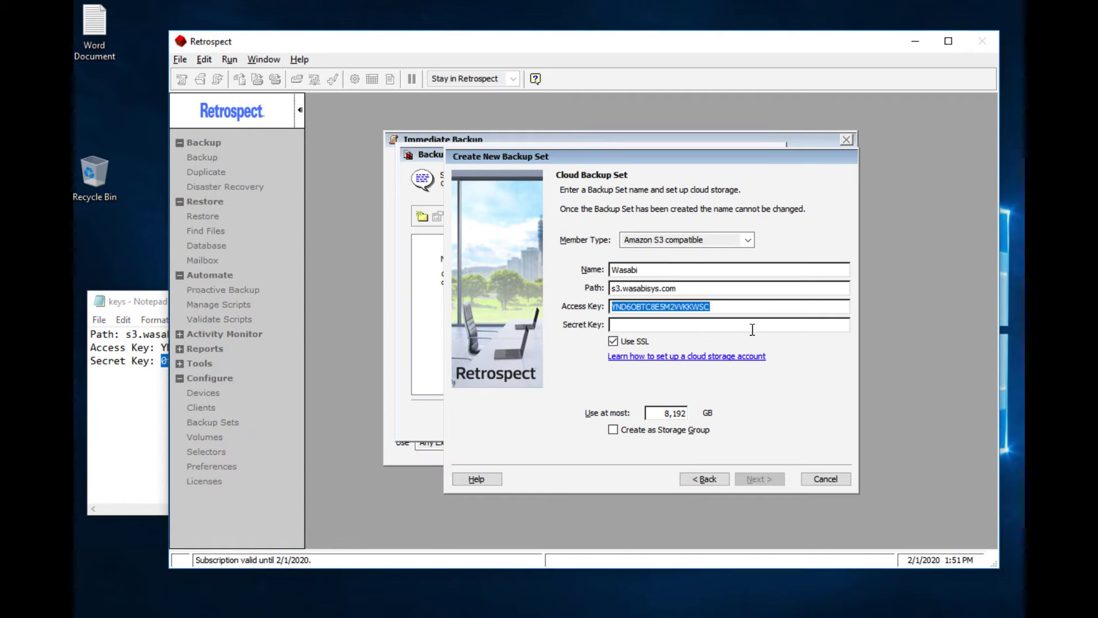
click(753, 326)
key(ctrl+v)
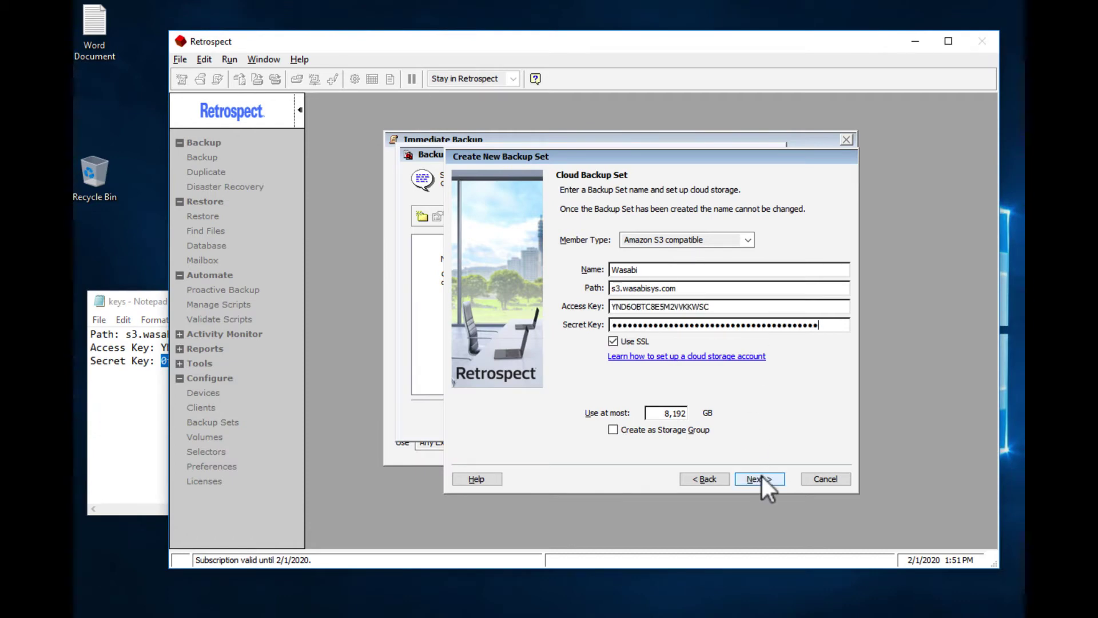
Create the bucket and protect the backup set with AES-256 encryption and a confirmed password
click(761, 475)
click(723, 300)
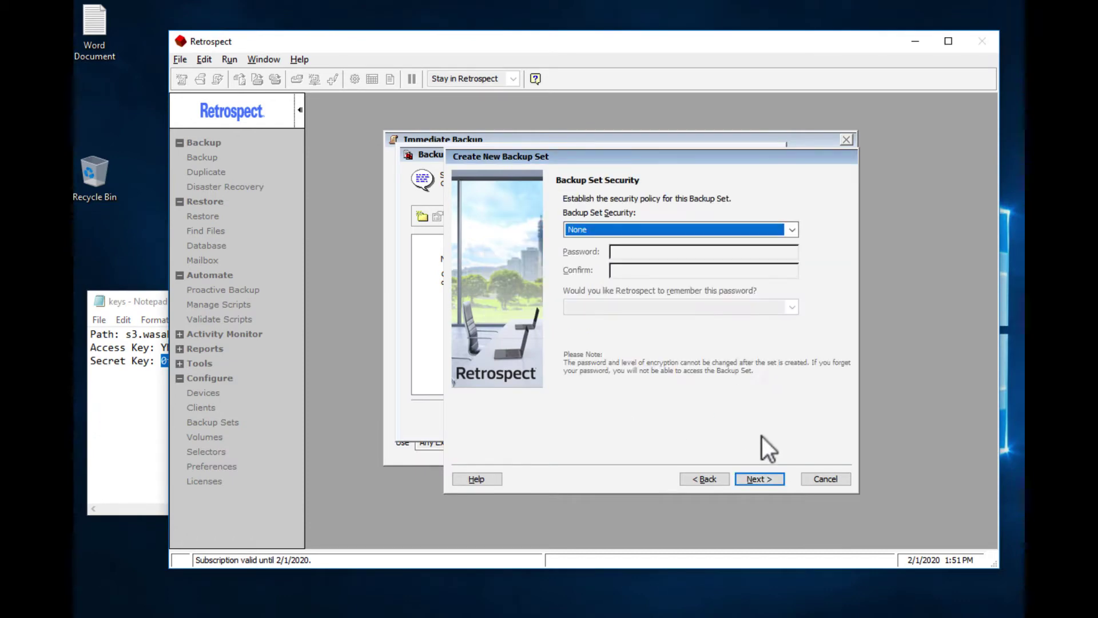
click(613, 223)
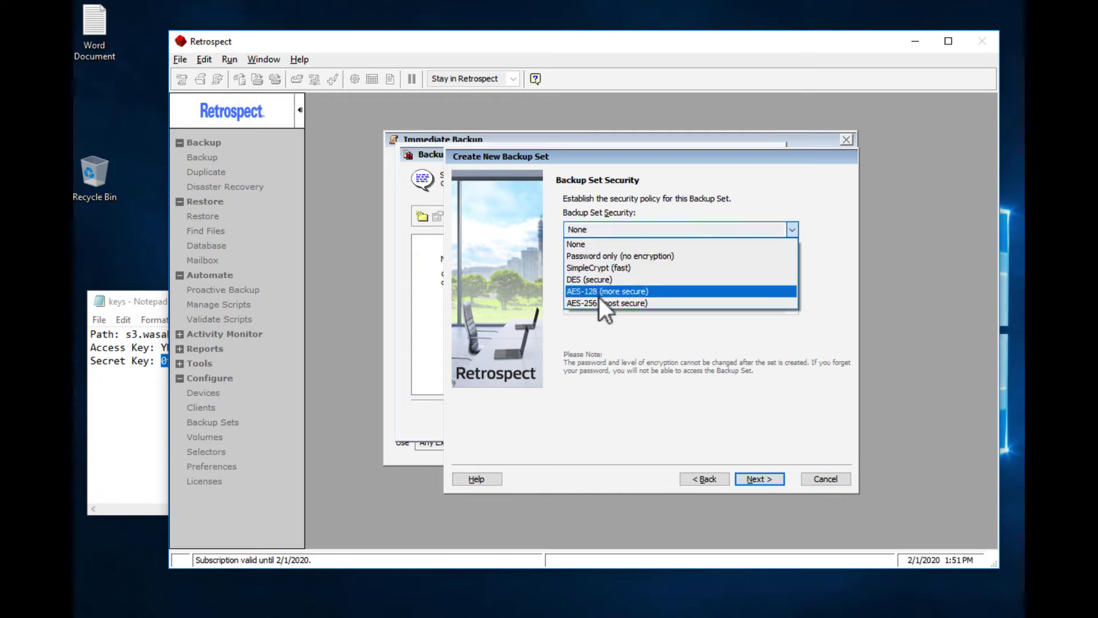
click(599, 302)
click(622, 246)
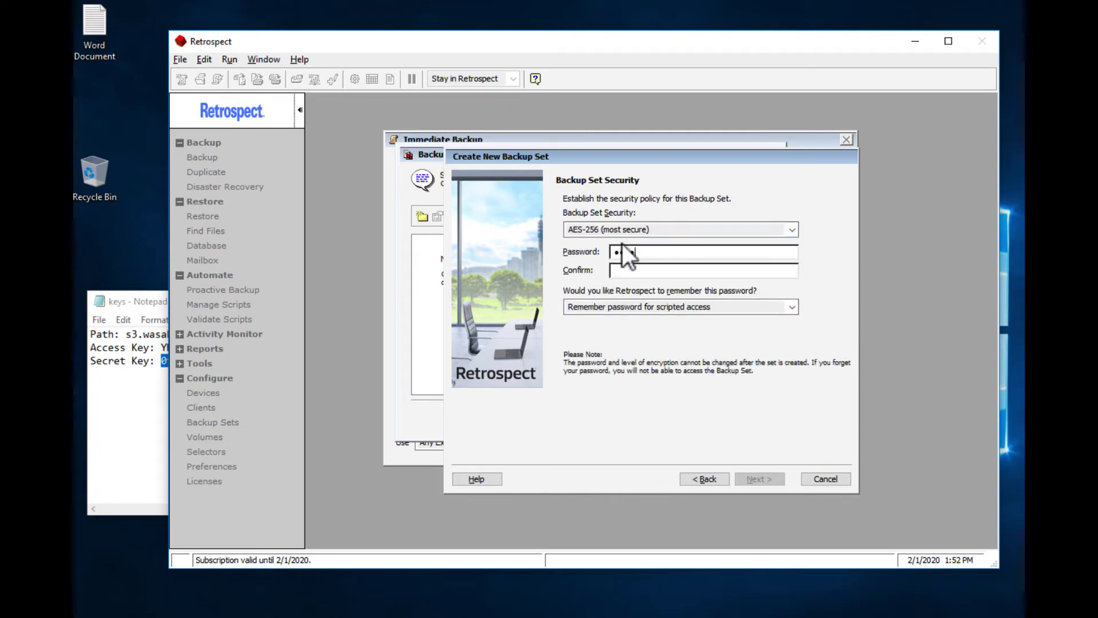
text(•••••••••••••••)
key(Tab)
text(••••)
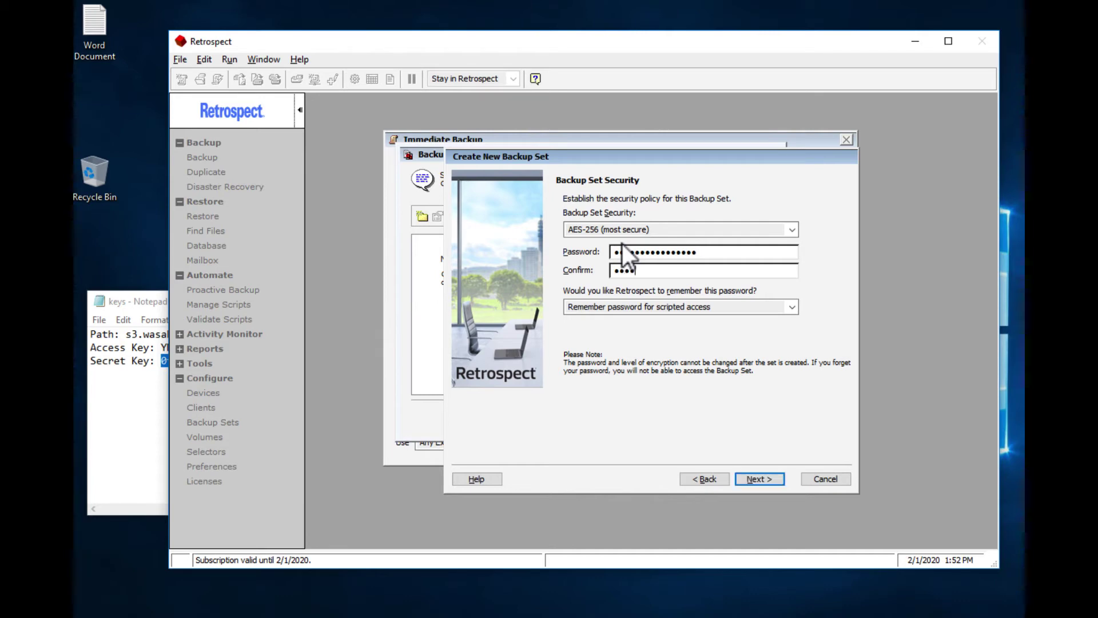
text(••••••••••••)
Finish the Wasabi set with the default catalog location and back up the Desktop to it
click(762, 480)
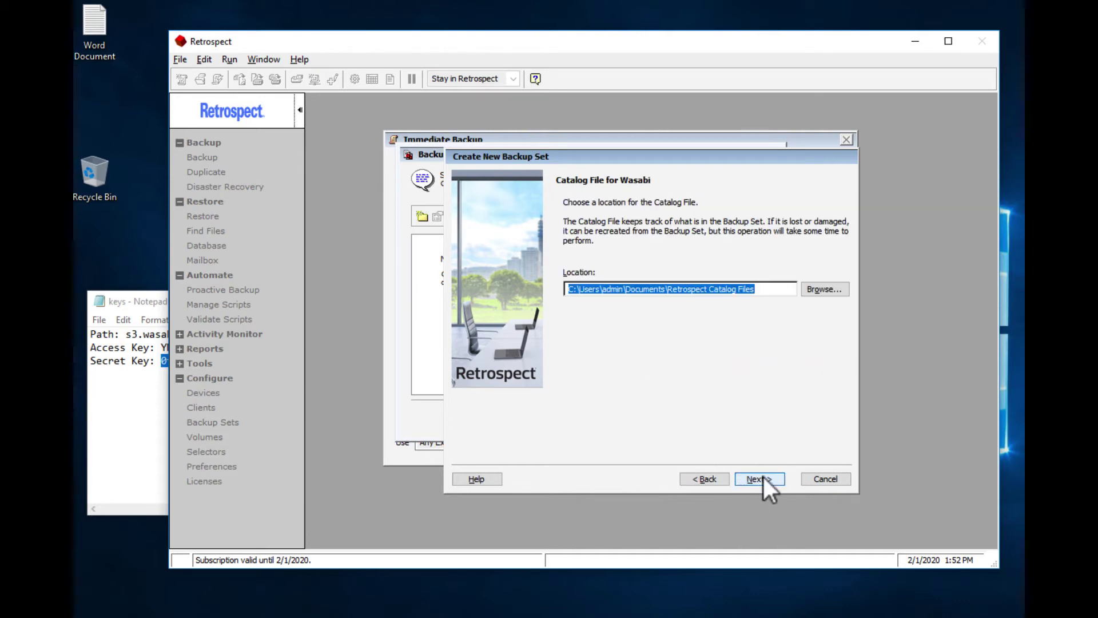
click(764, 476)
click(763, 476)
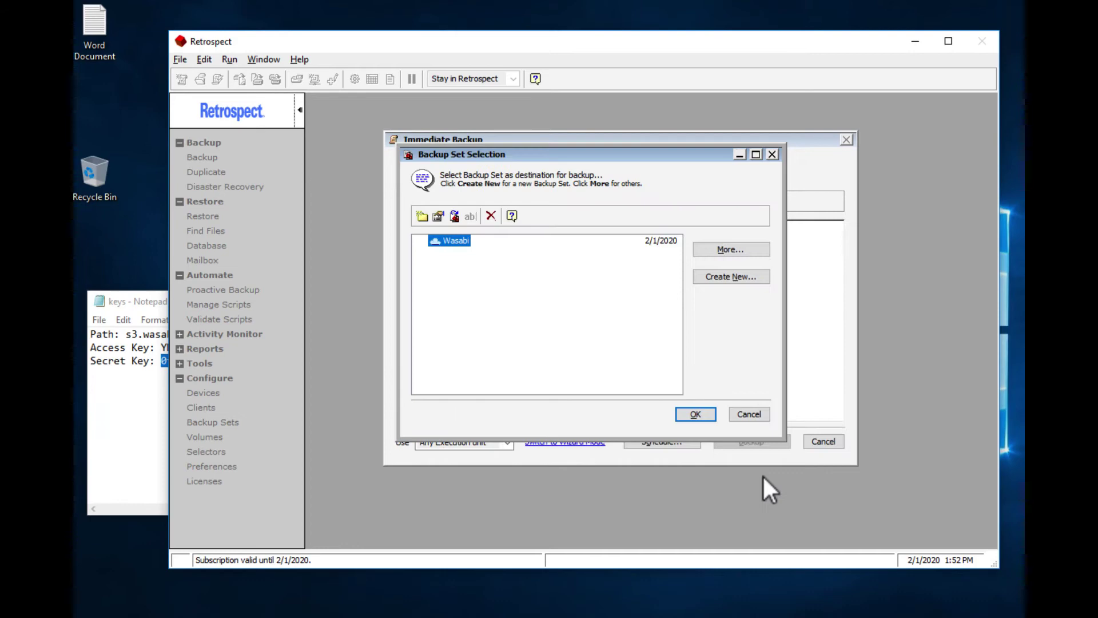
click(708, 416)
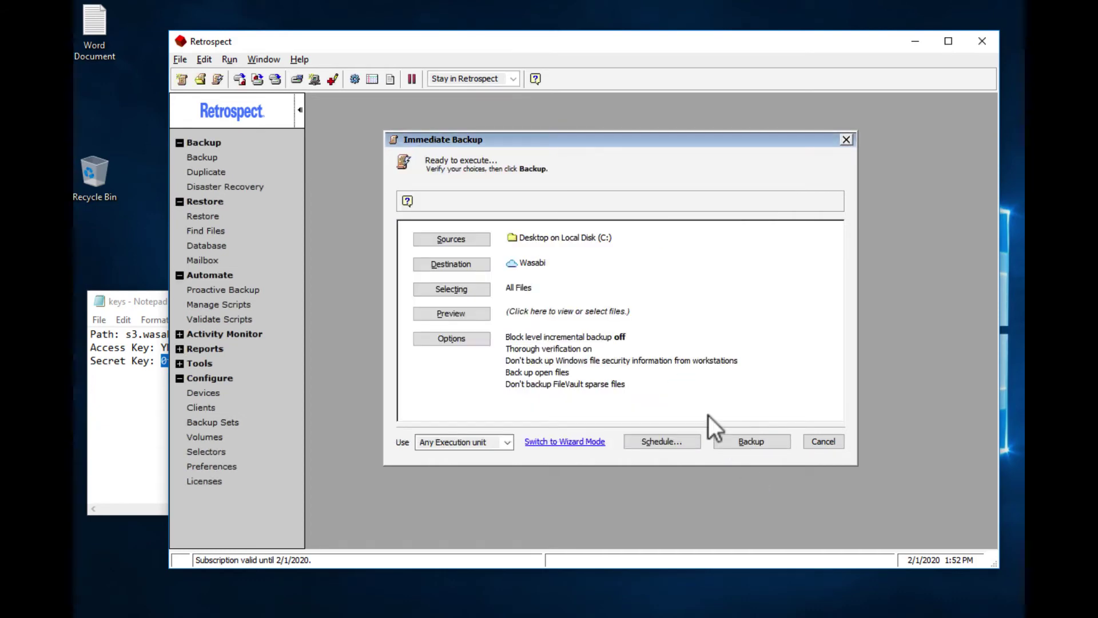
click(745, 441)
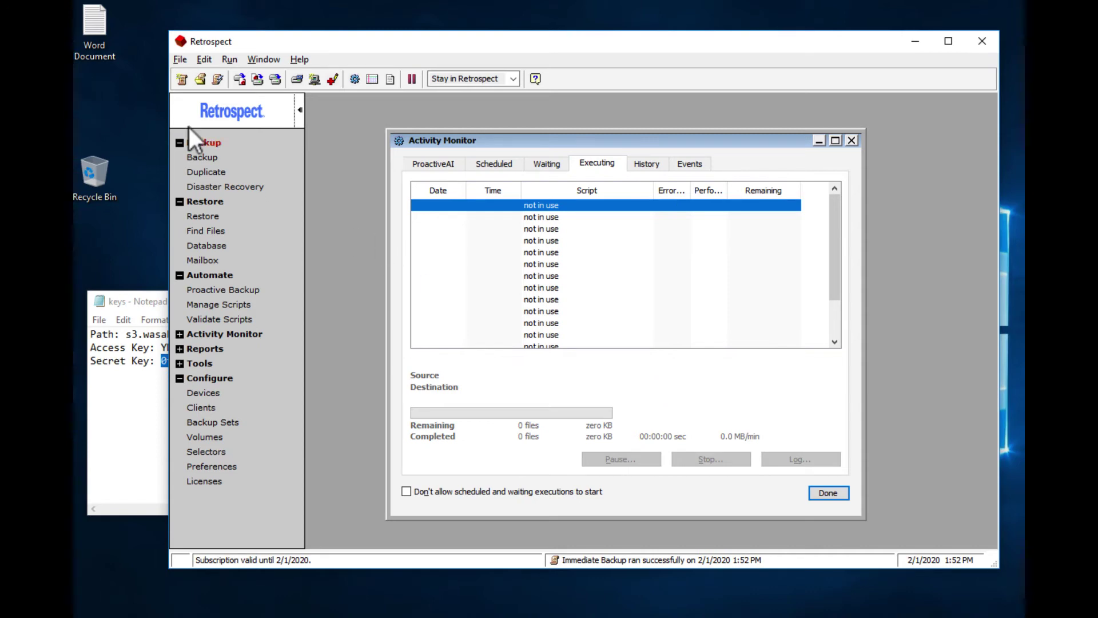
Delete the Word Document and start restoring individual files from the Wasabi Desktop snapshot
drag(96, 25, 95, 160)
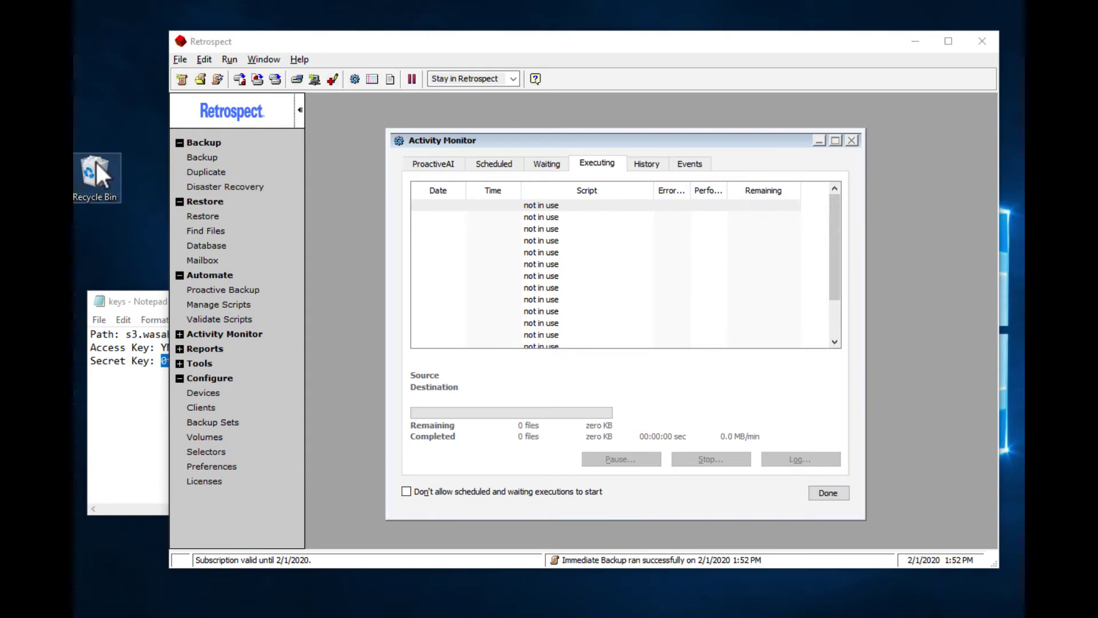
click(204, 213)
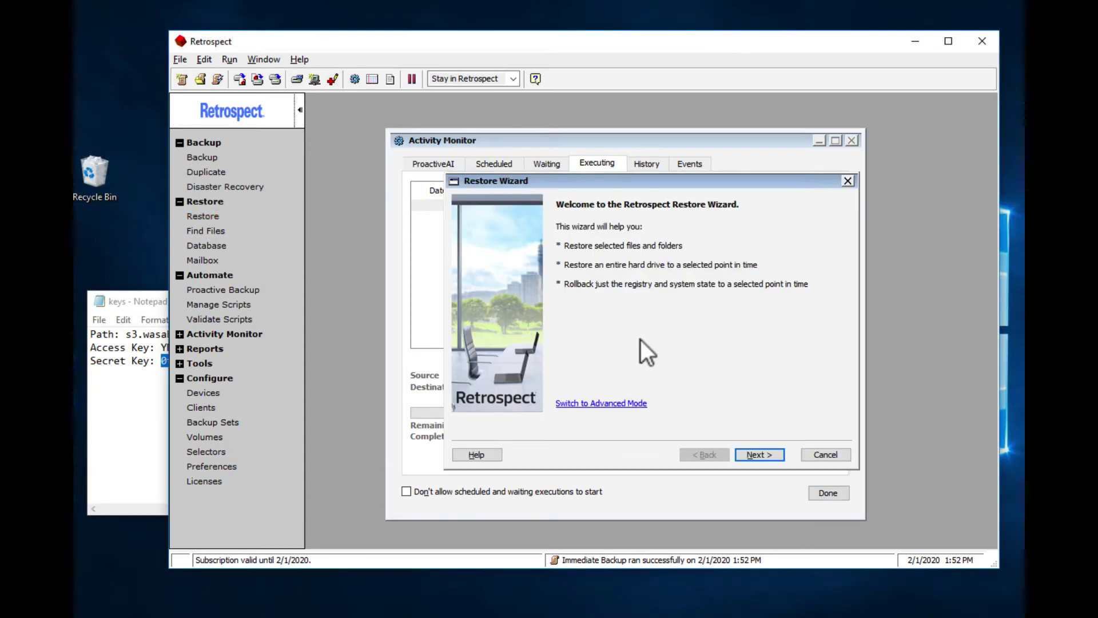
click(751, 452)
click(751, 451)
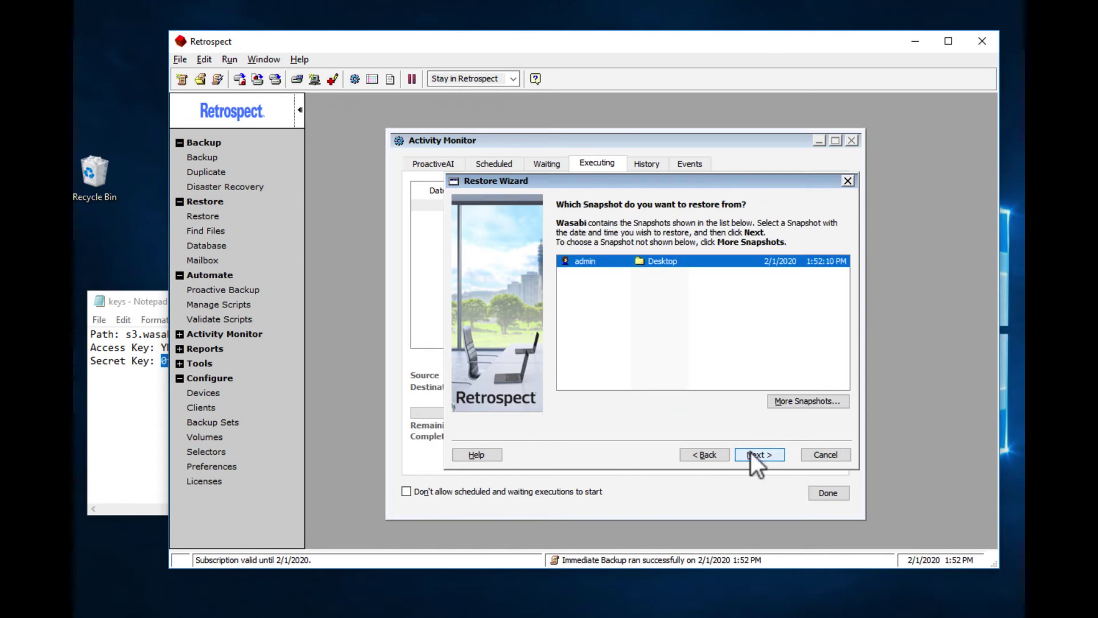
click(750, 452)
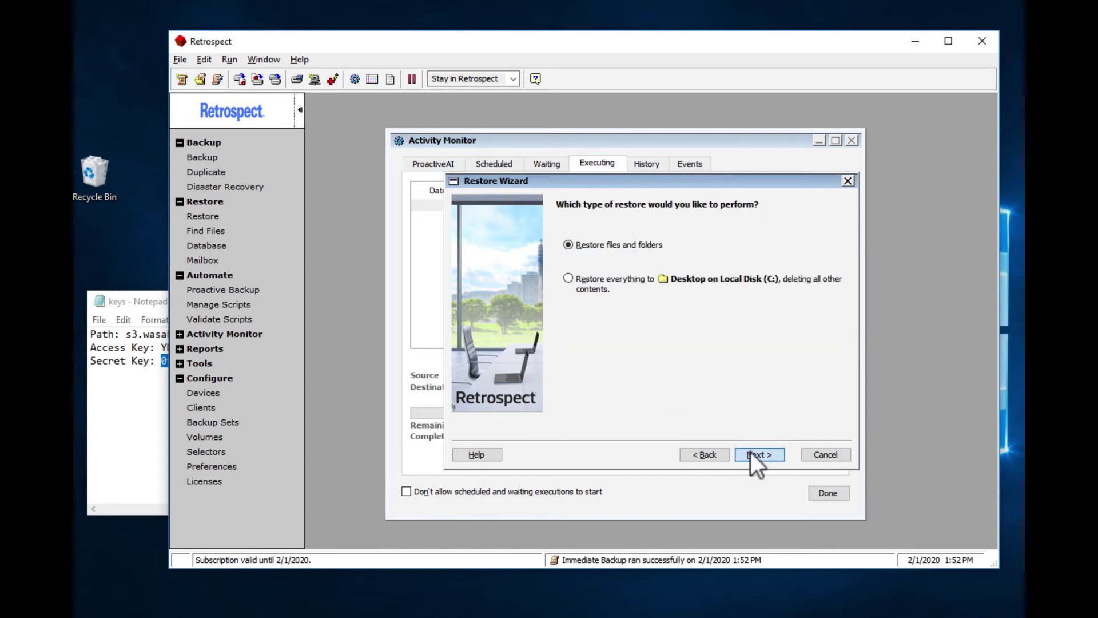
click(750, 452)
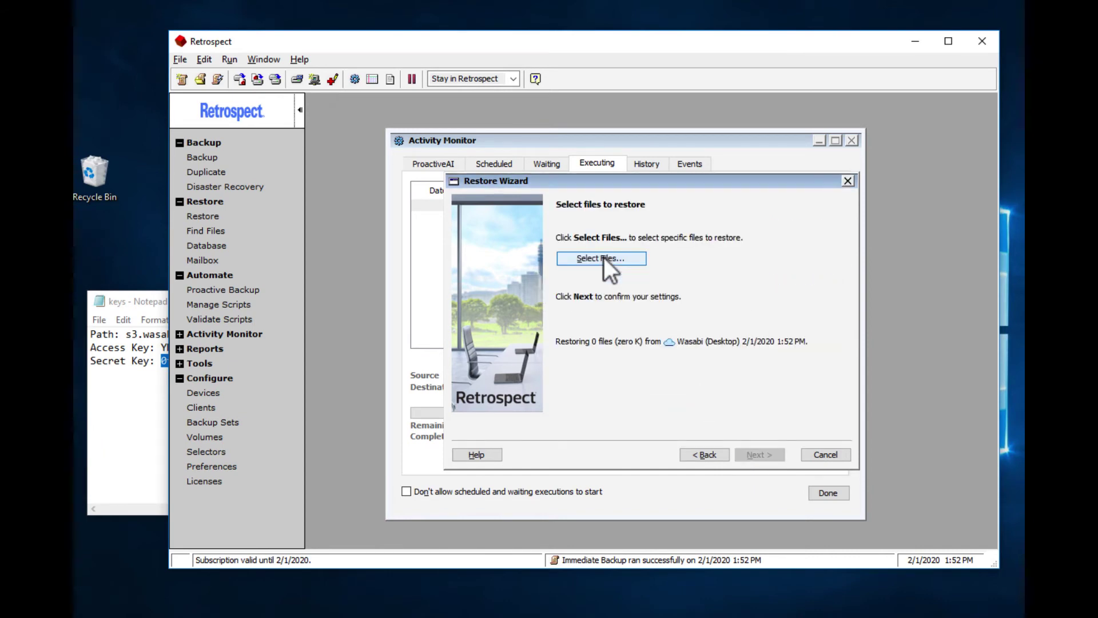
Restore the marked Desktop files without replacing matches, then reopen the recovered Word Document
click(604, 257)
click(547, 329)
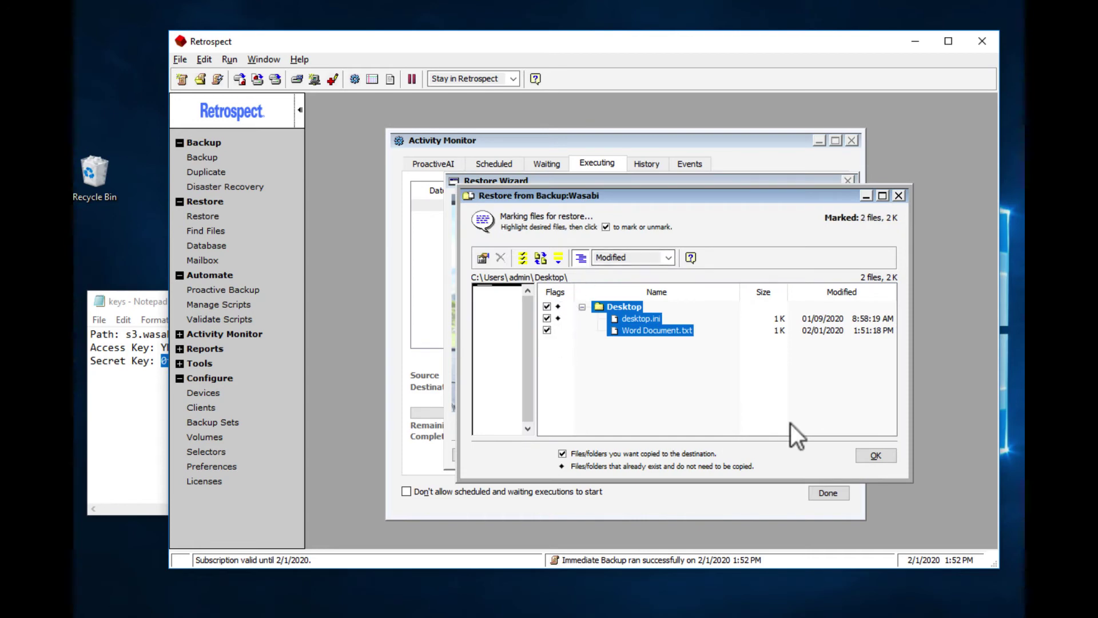
click(872, 455)
click(759, 454)
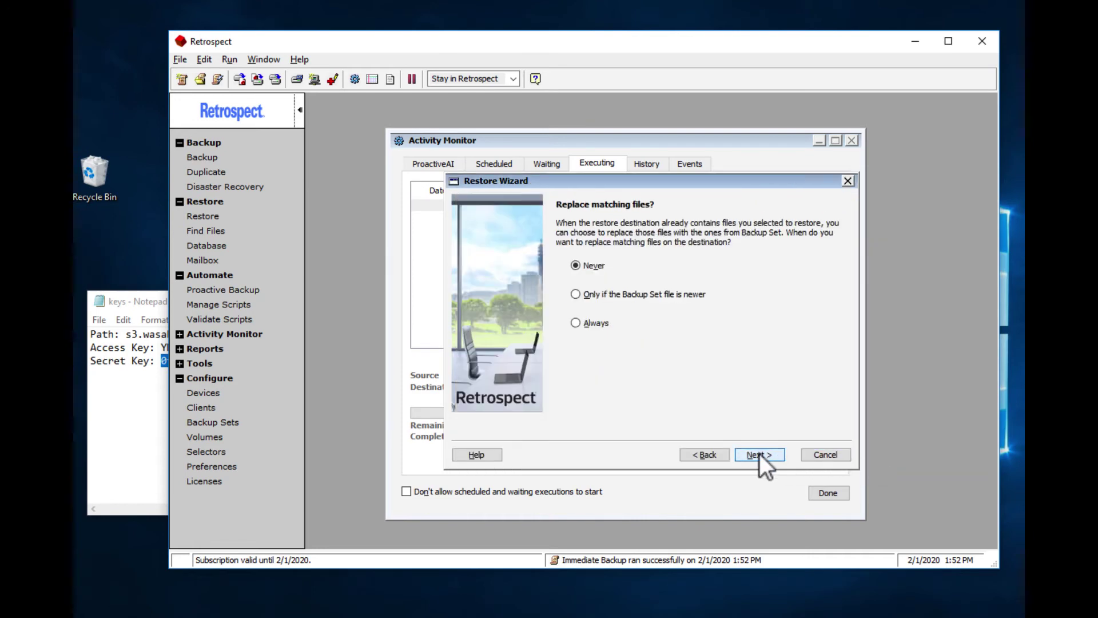
click(759, 454)
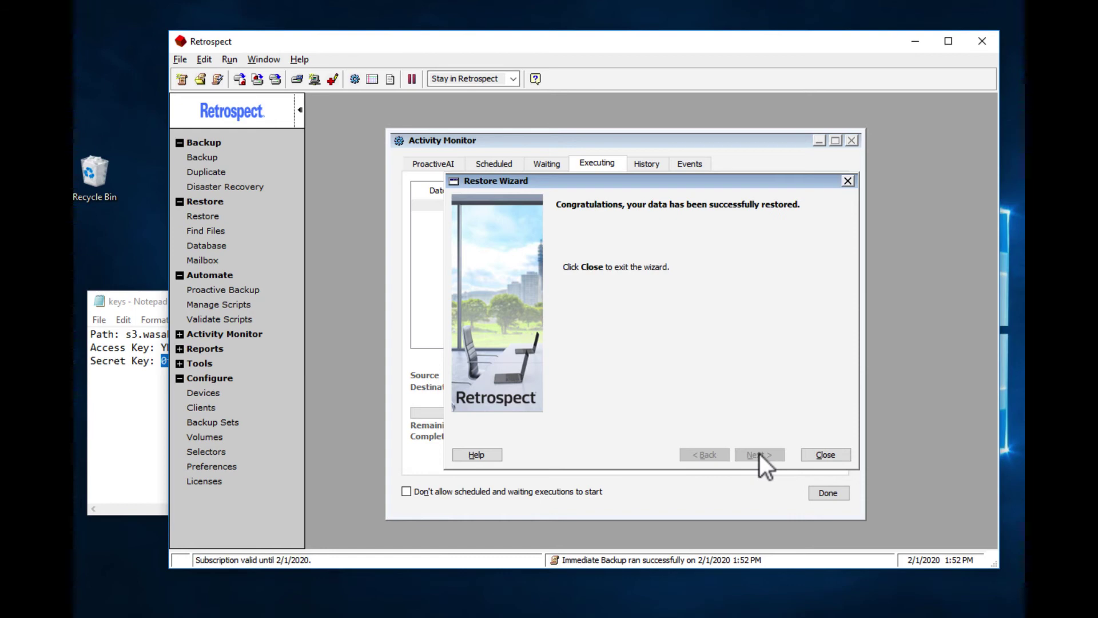
click(806, 453)
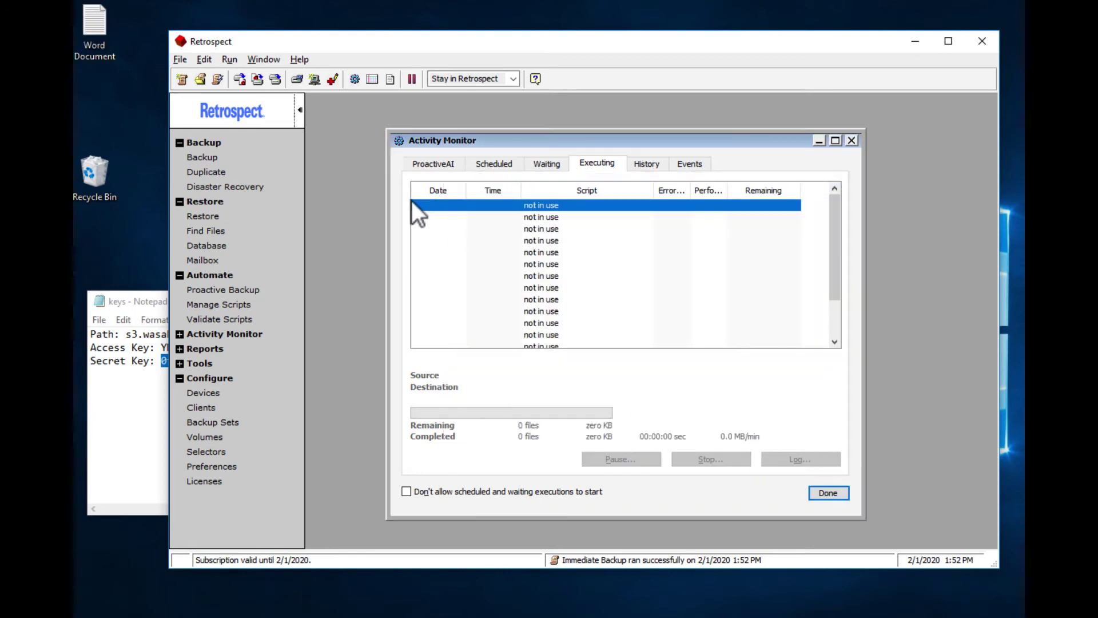
double_click(88, 26)
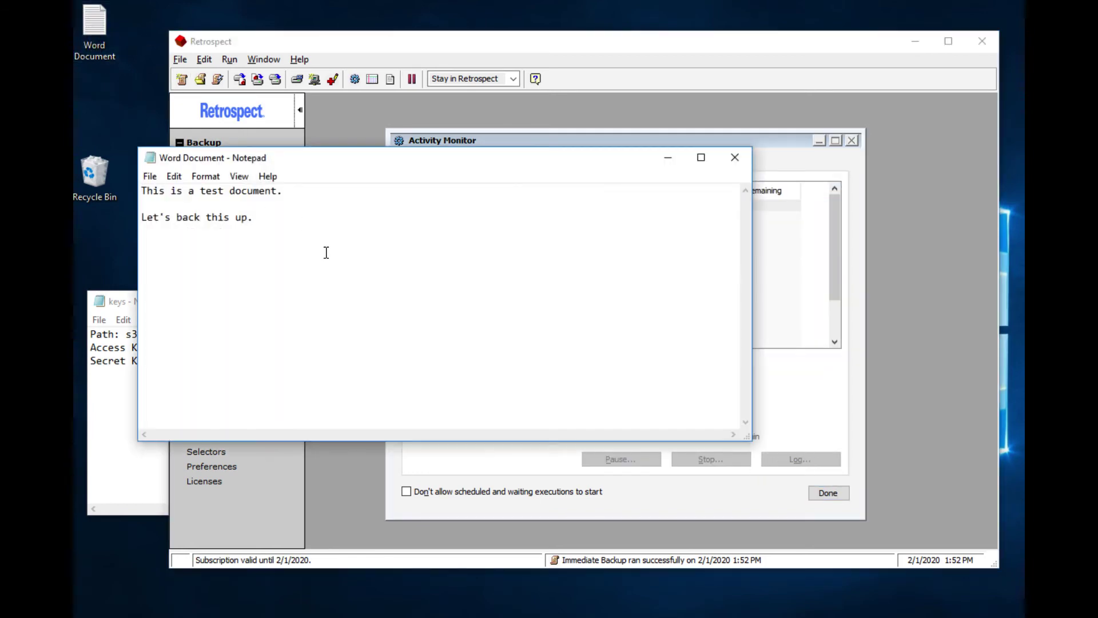